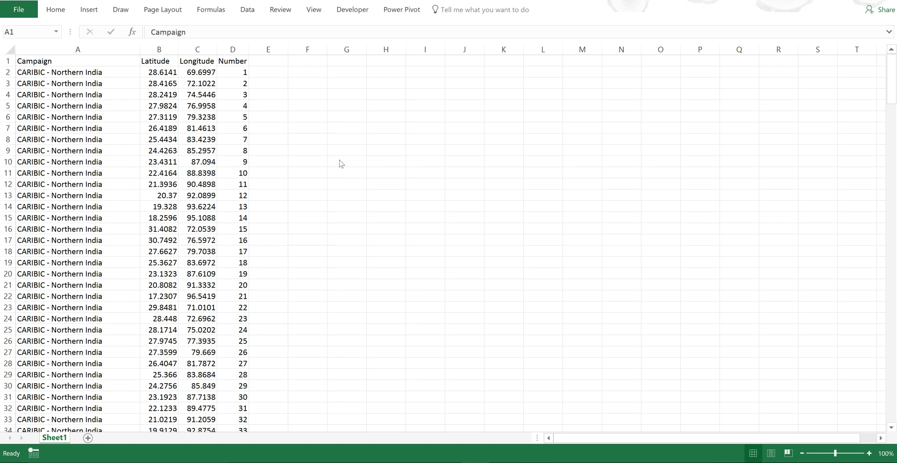
Examine the Campaign, Latitude, Longitude and Number columns in the flights workbook and the entries in the sites workbook.
click(79, 60)
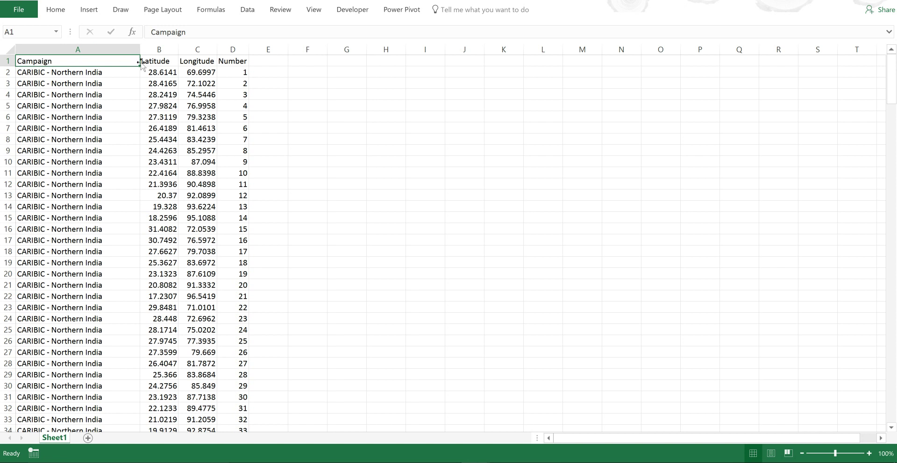
click(155, 64)
click(193, 61)
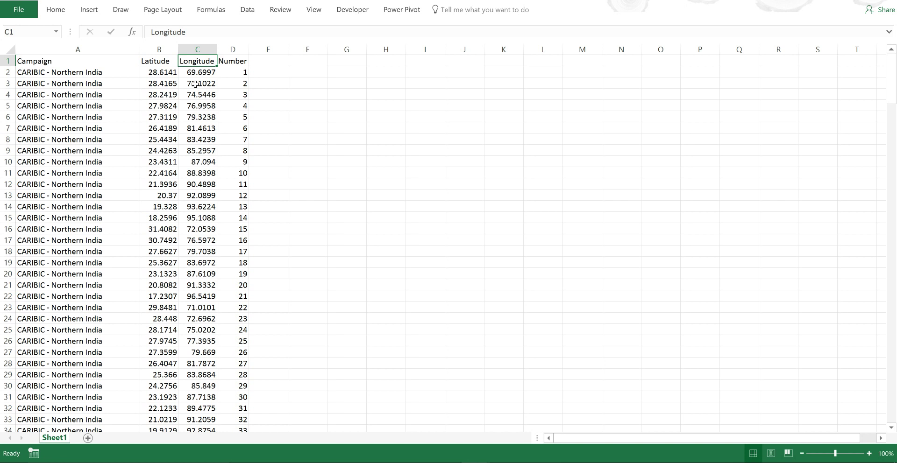
click(243, 61)
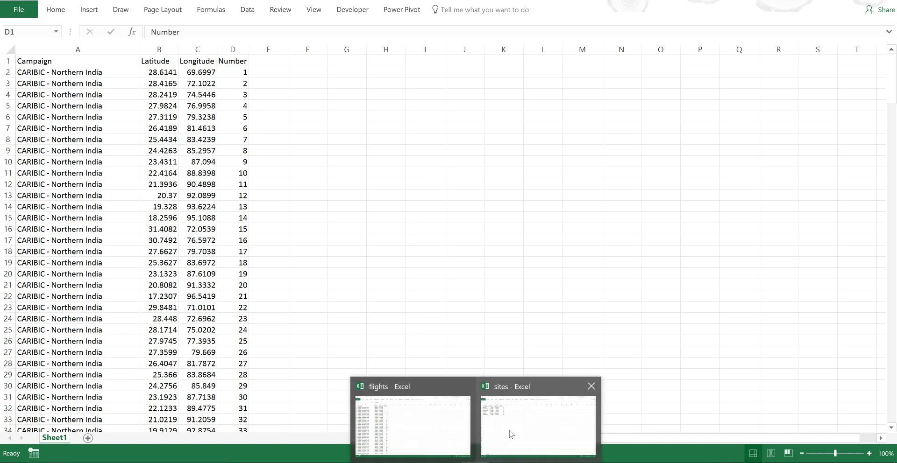
click(514, 432)
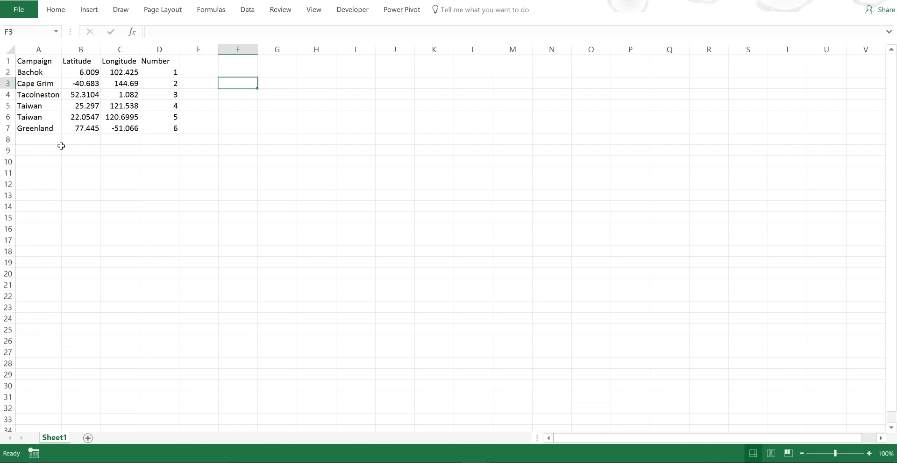
click(78, 131)
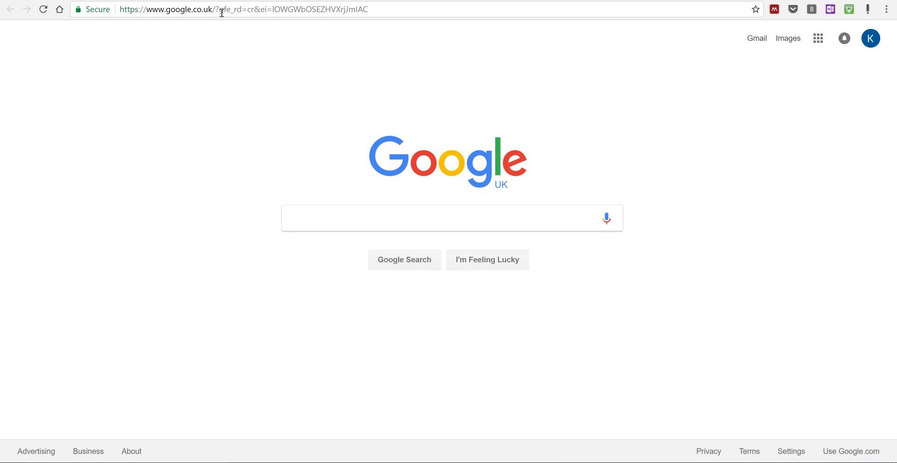
Switch to the web browser and search for mymaps to reach the Google My Maps page of owned maps.
click(370, 10)
key(BackSpace)
key(BackSpace)
key(BackSpace)
key(BackSpace)
key(BackSpace)
key(BackSpace)
key(BackSpace)
key(BackSpace)
key(BackSpace)
key(BackSpace)
key(BackSpace)
key(BackSpace)
key(BackSpace)
key(BackSpace)
key(BackSpace)
key(BackSpace)
key(BackSpace)
key(BackSpace)
key(BackSpace)
key(BackSpace)
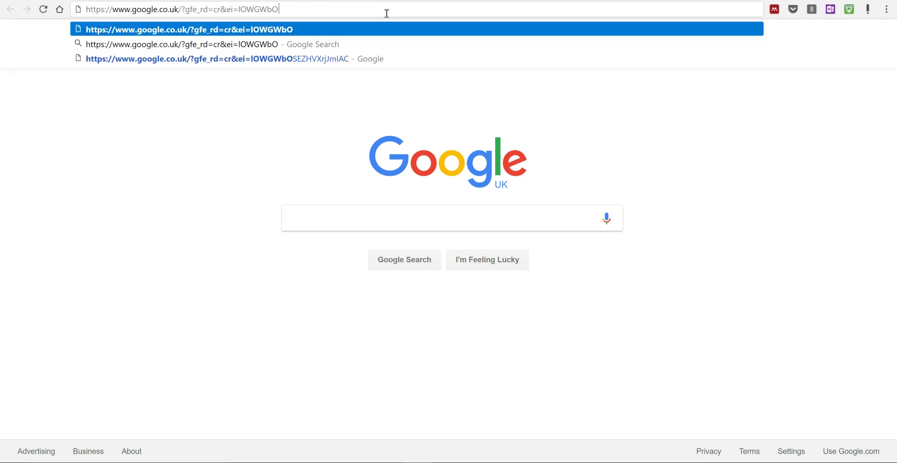
key(BackSpace)
key(BackSpace)
key(BackSpace)
key(BackSpace)
key(BackSpace)
key(BackSpace)
key(BackSpace)
key(BackSpace)
key(BackSpace)
key(BackSpace)
key(BackSpace)
key(BackSpace)
key(BackSpace)
key(BackSpace)
key(BackSpace)
key(BackSpace)
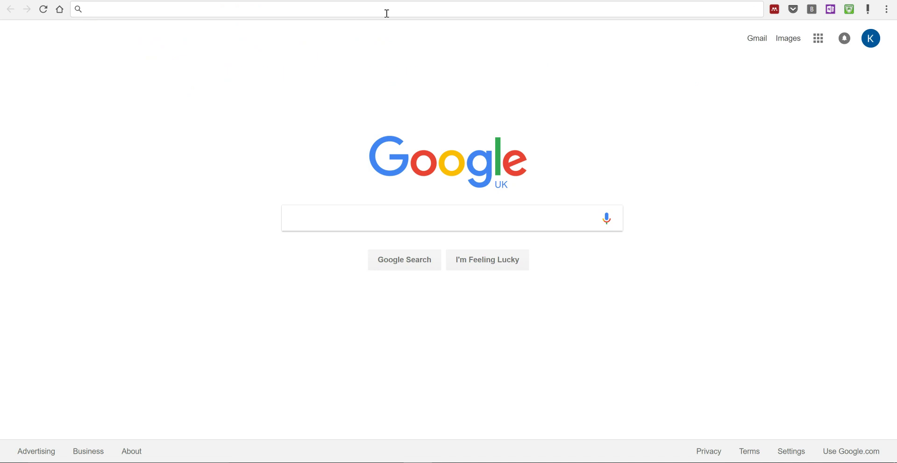
text(mymaps)
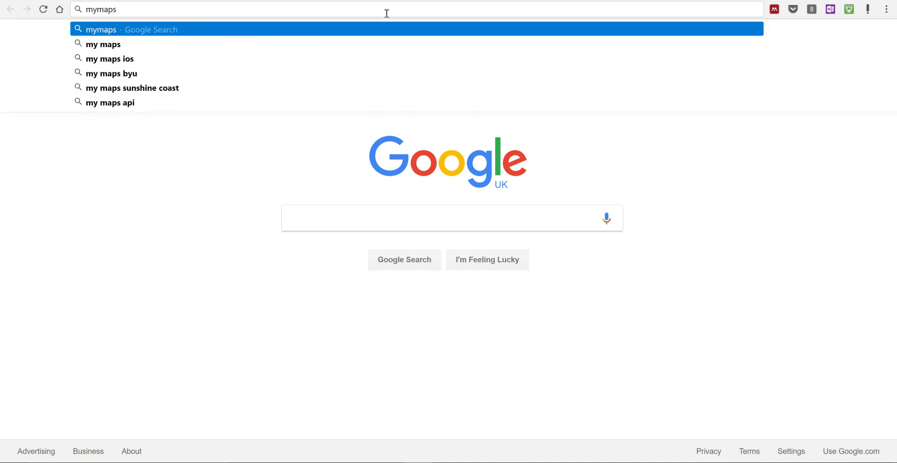
key(Return)
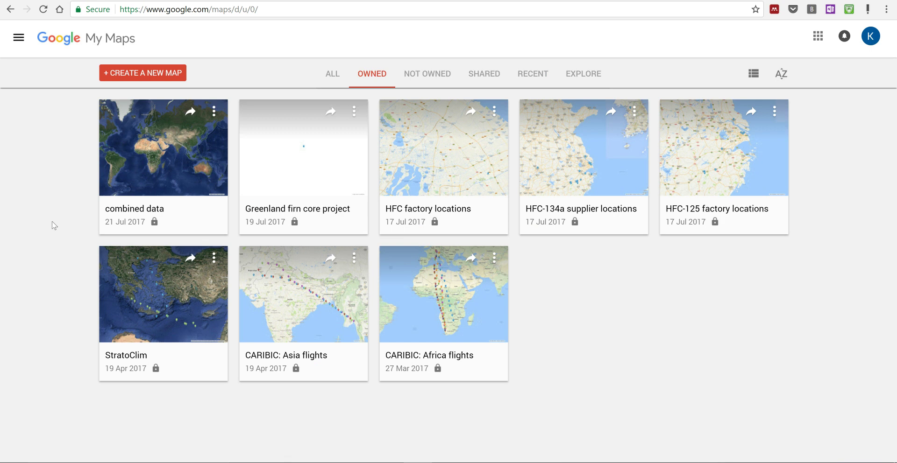
Create a new map and import the sites workbook from the mymaps folder into its untitled layer.
click(148, 77)
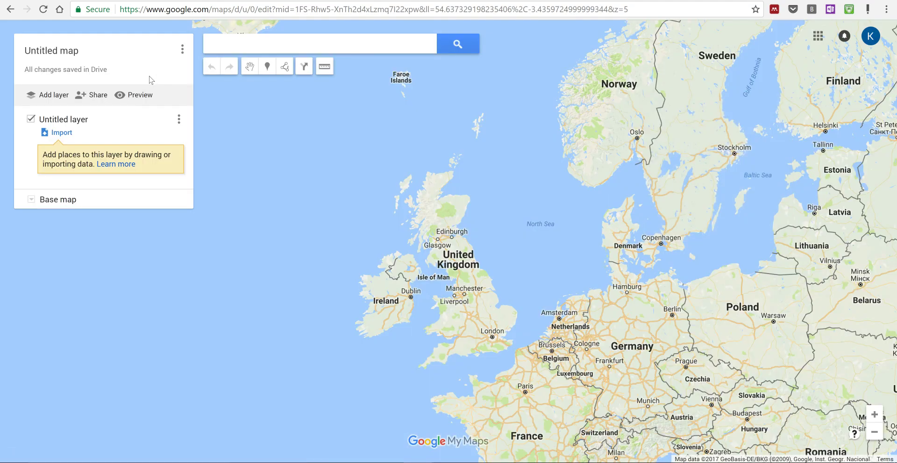
click(63, 134)
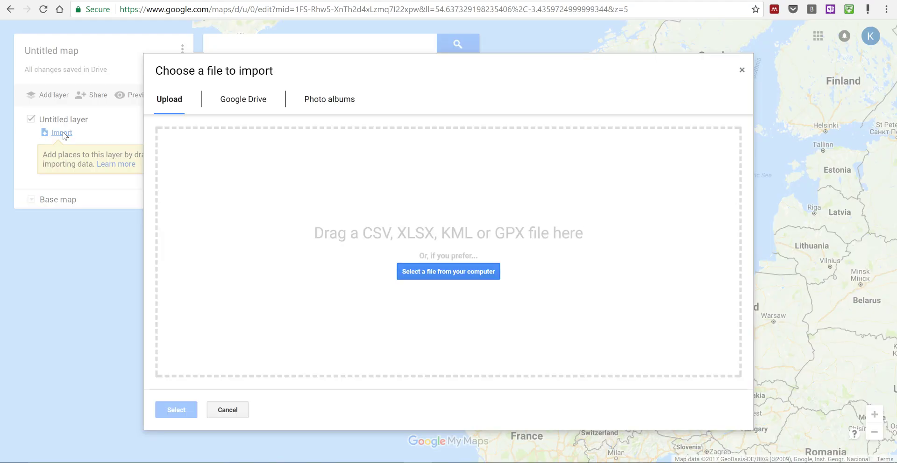
click(469, 273)
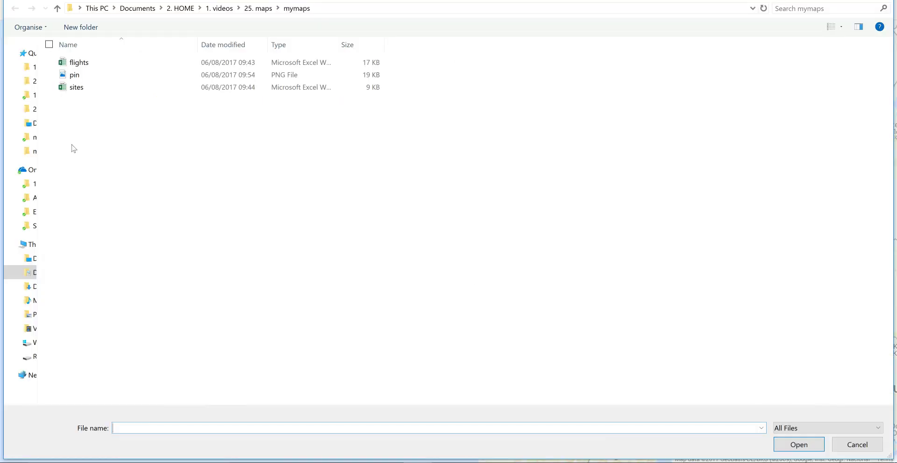
double_click(84, 91)
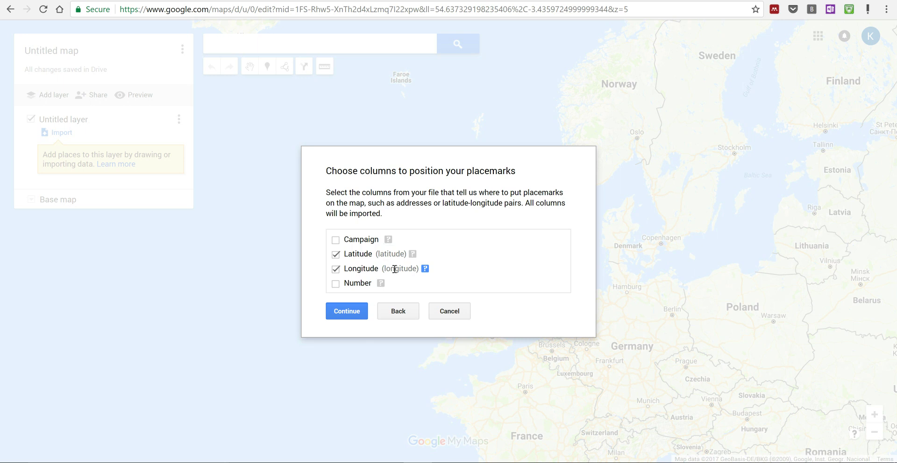
Finish the import with placemarks positioned by Latitude and Longitude and markers titled by the Campaign column.
click(346, 311)
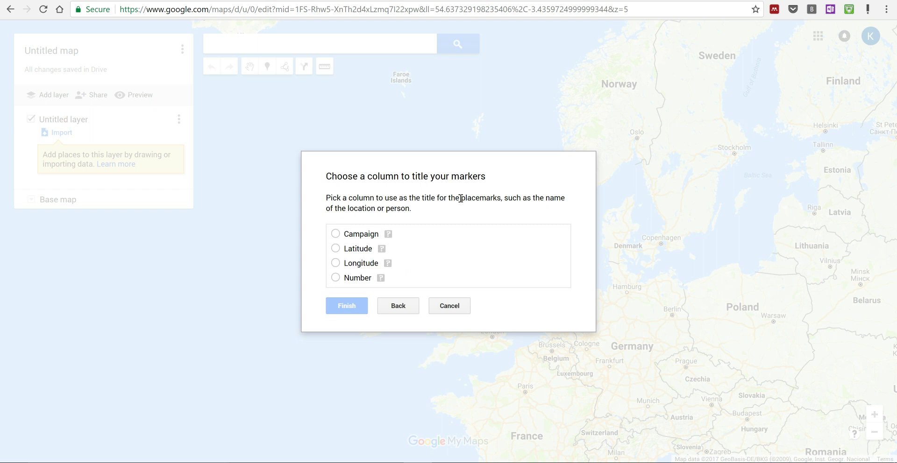
click(336, 234)
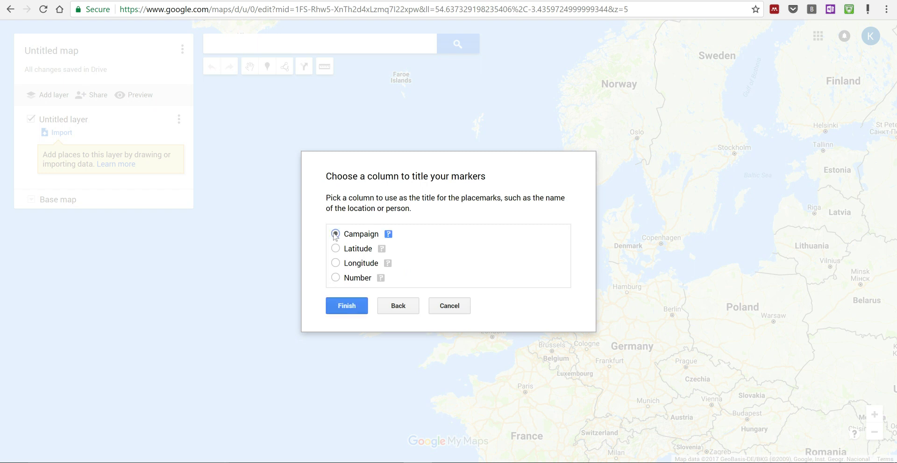
click(346, 306)
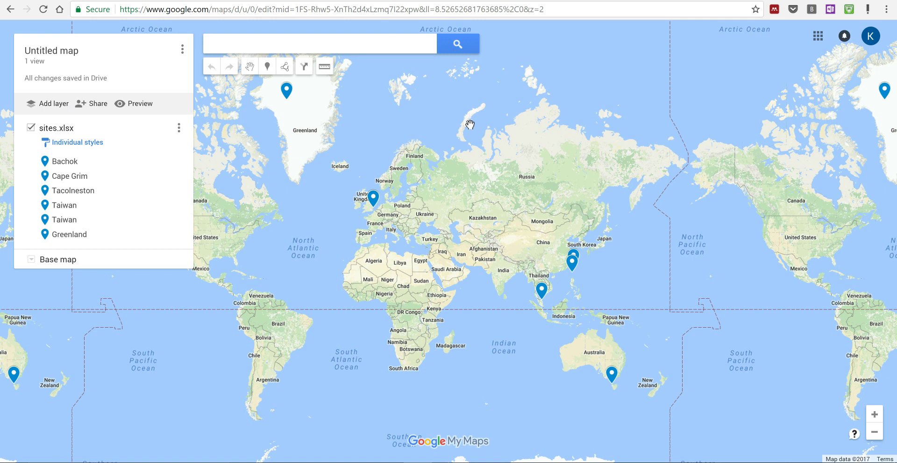
Set the map title to "locations" and save it.
drag(470, 125, 512, 166)
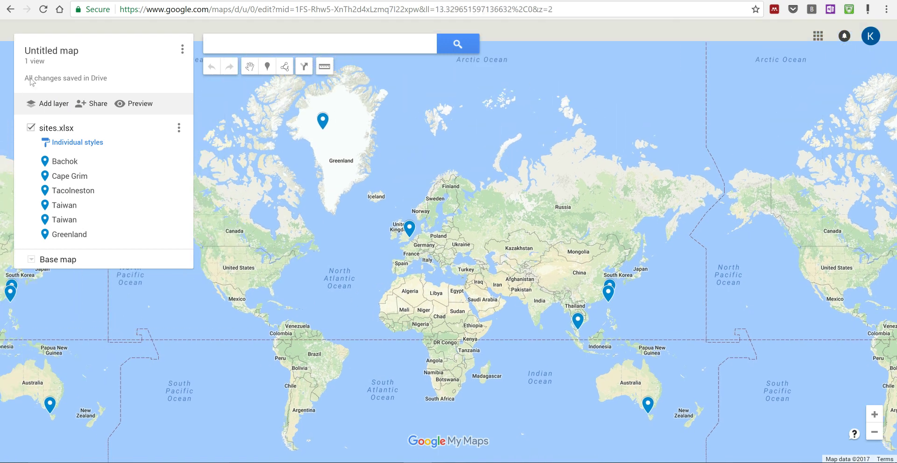
click(51, 51)
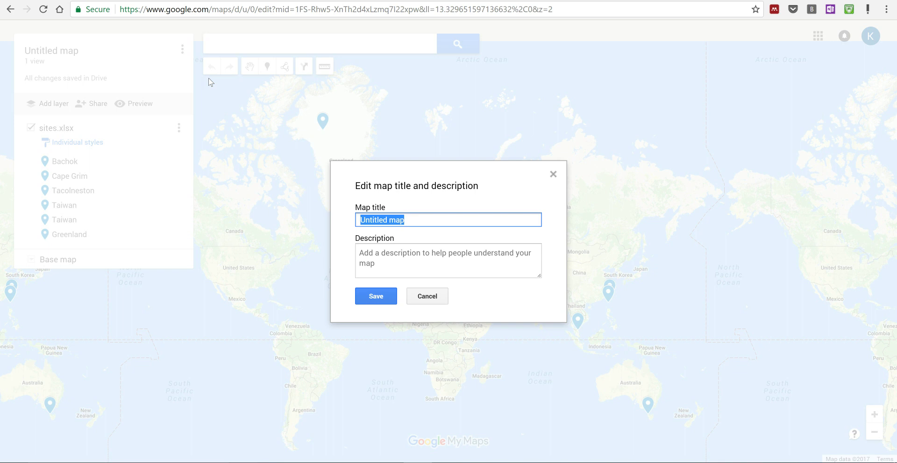
text(loca)
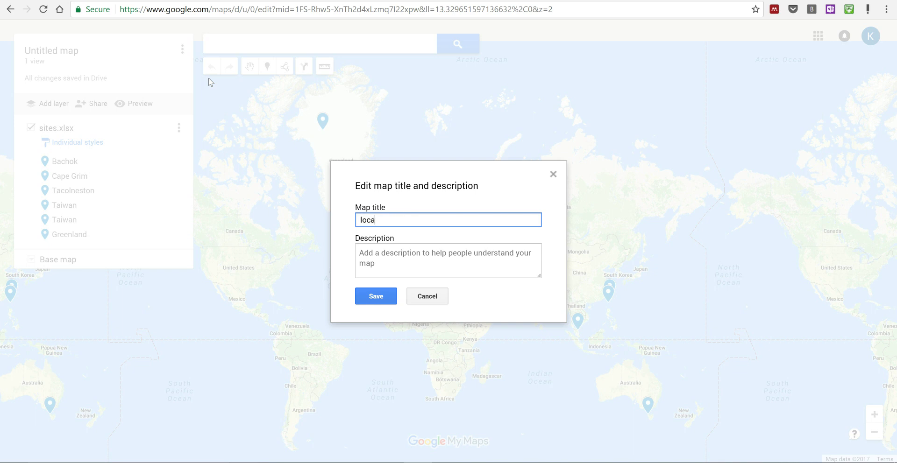
text(tions)
click(368, 303)
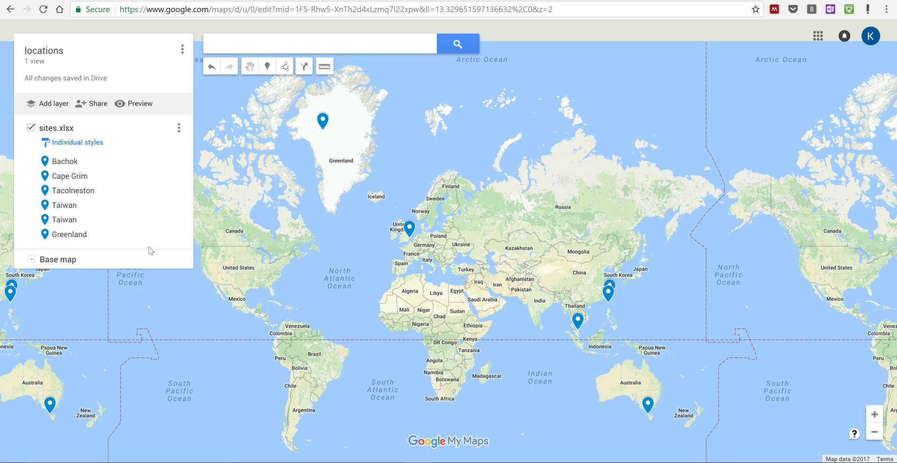
Change the colour of the Bachok marker in the sites layer to yellow-green.
click(179, 162)
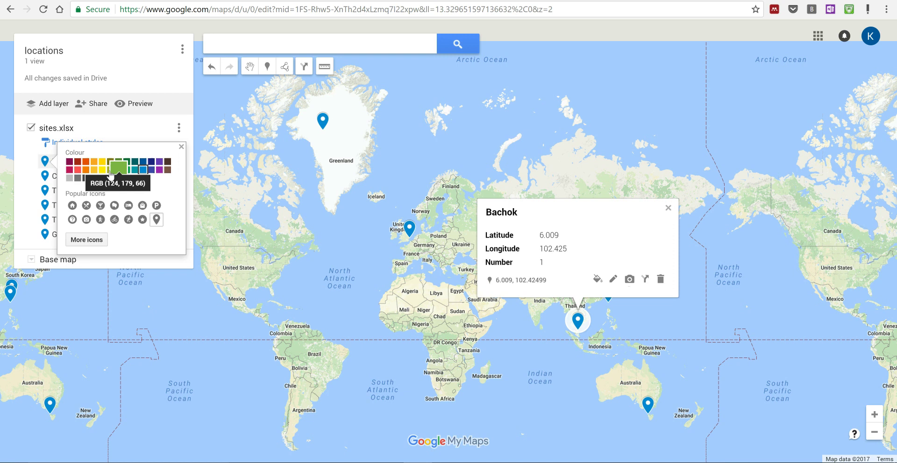
click(108, 172)
click(182, 147)
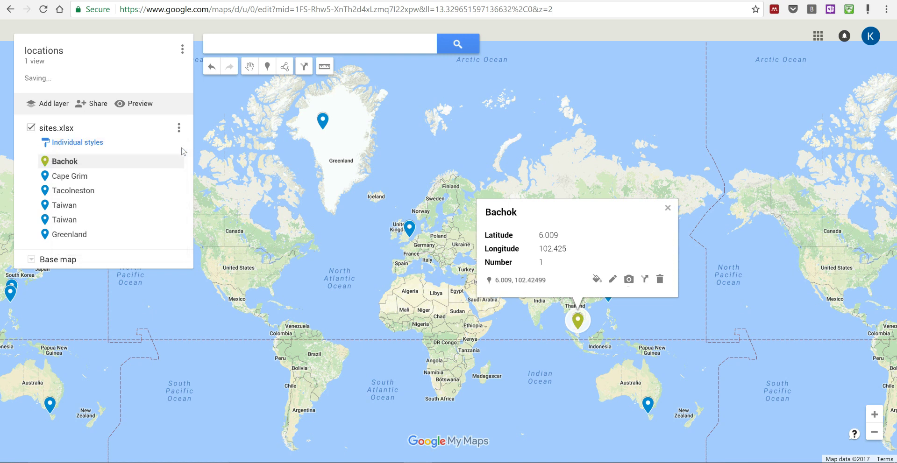
Group the sites layer's places by Uniform style and close the Bachok details.
click(84, 144)
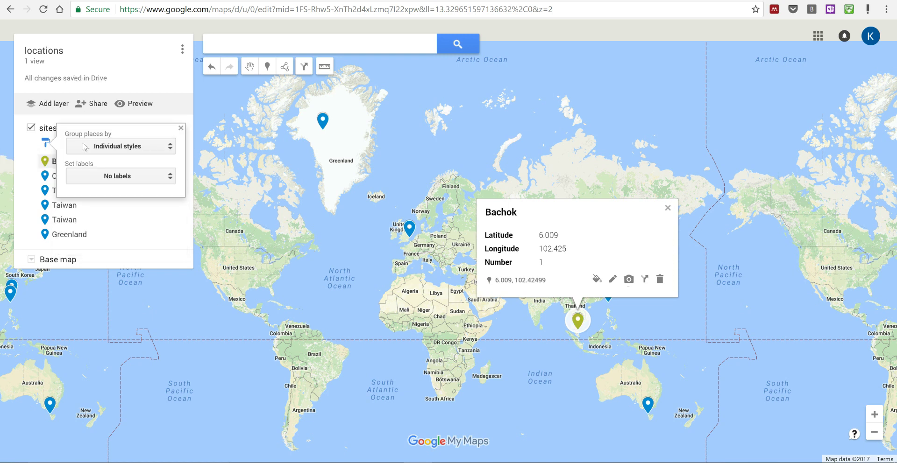
click(131, 150)
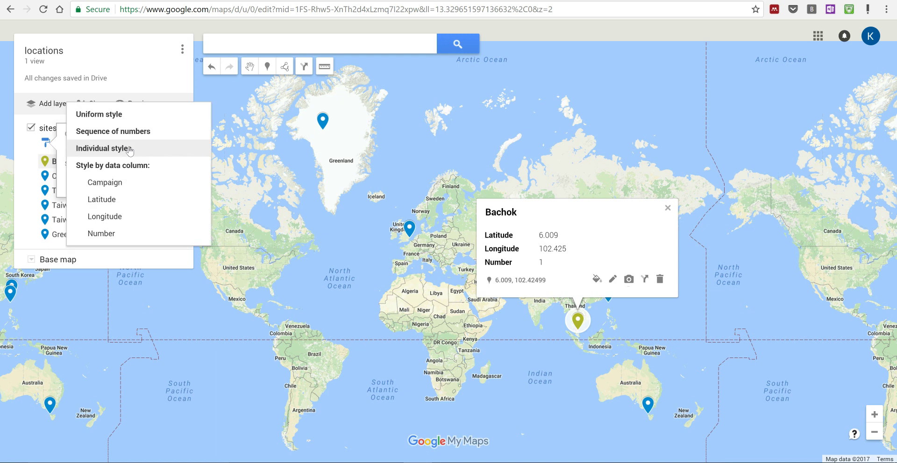
click(110, 115)
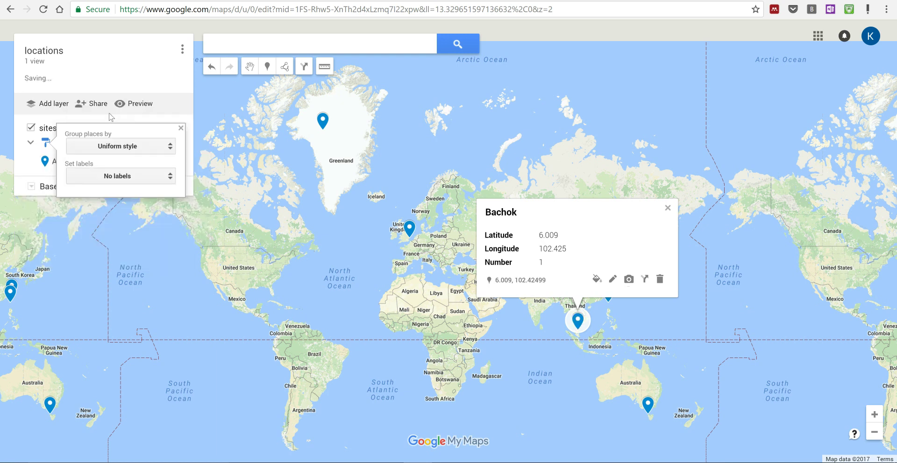
click(668, 208)
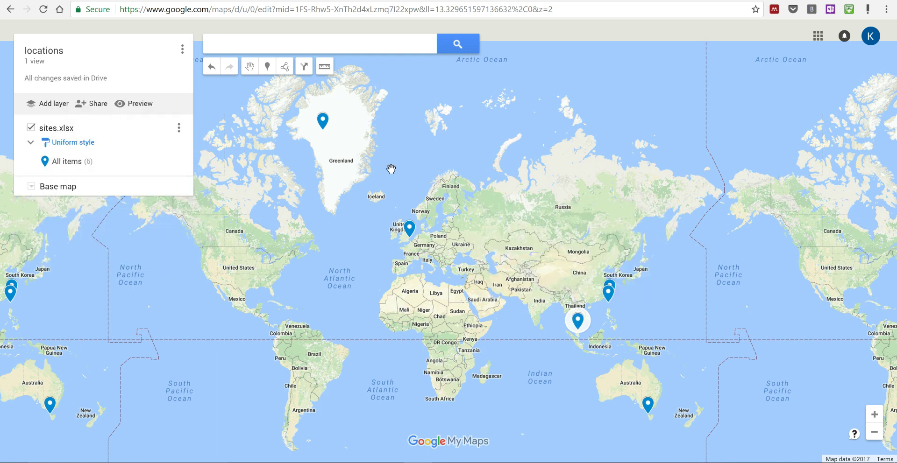
Try grouping the sites layer's places as a Sequence of numbers, and return the grouping to Individual styles.
click(82, 150)
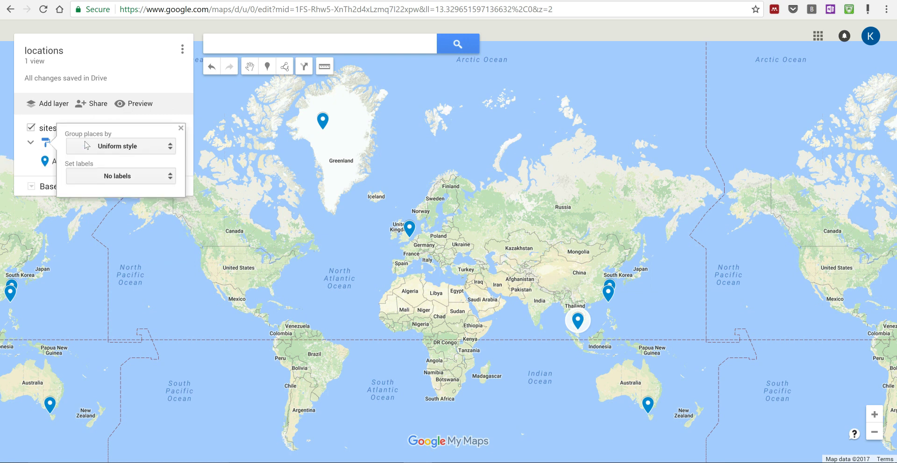
click(151, 149)
click(144, 164)
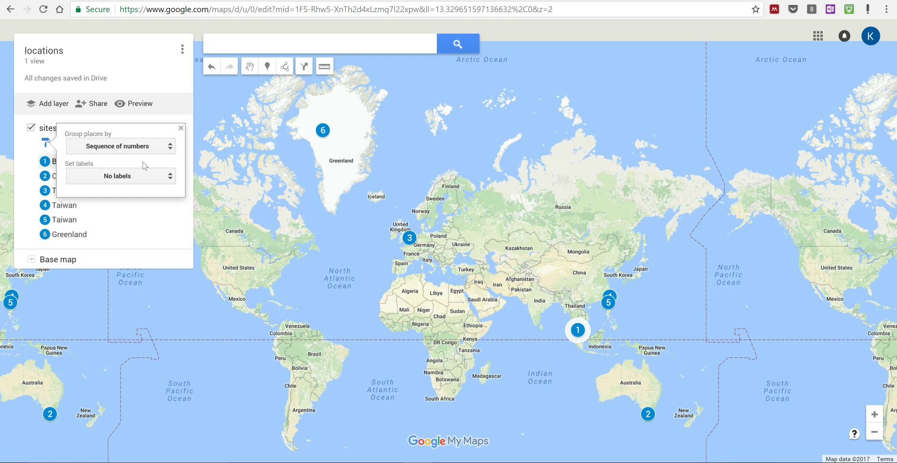
click(146, 147)
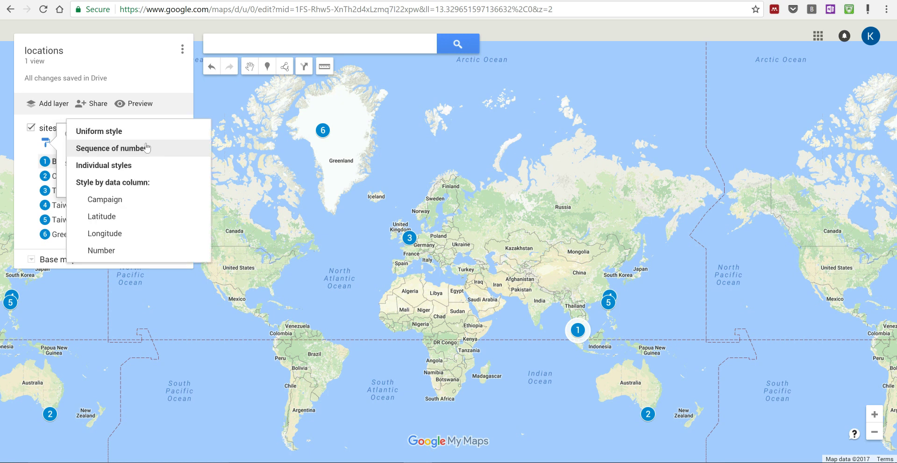
click(143, 171)
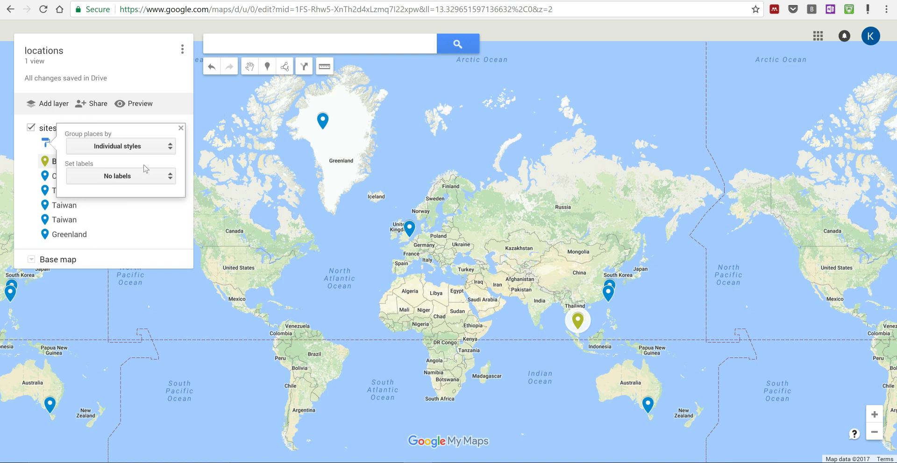
Style the sites layer's markers by the Campaign data column, using categories.
click(142, 151)
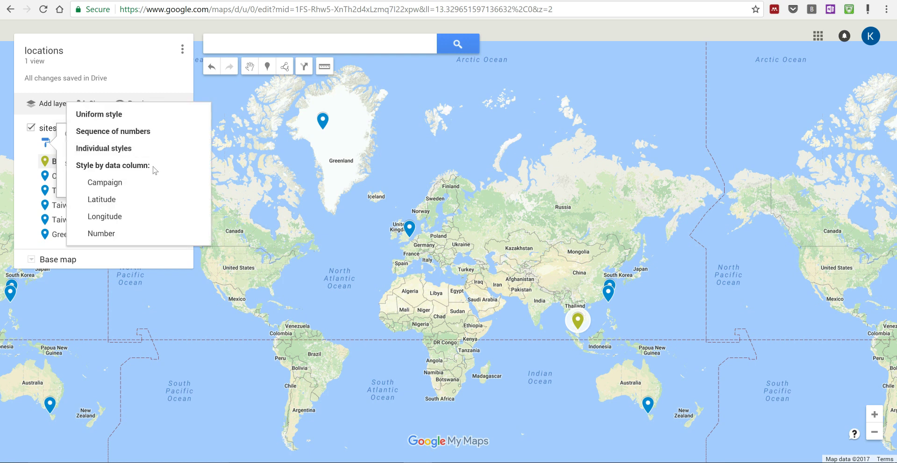
click(129, 185)
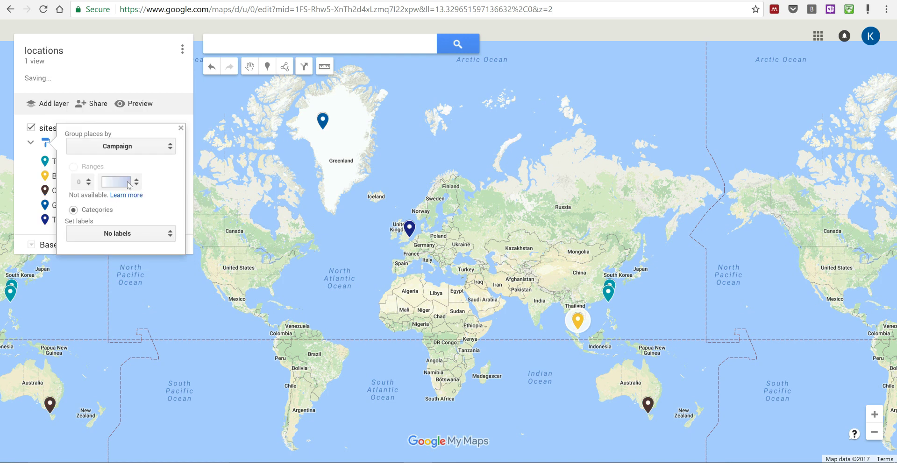
click(181, 129)
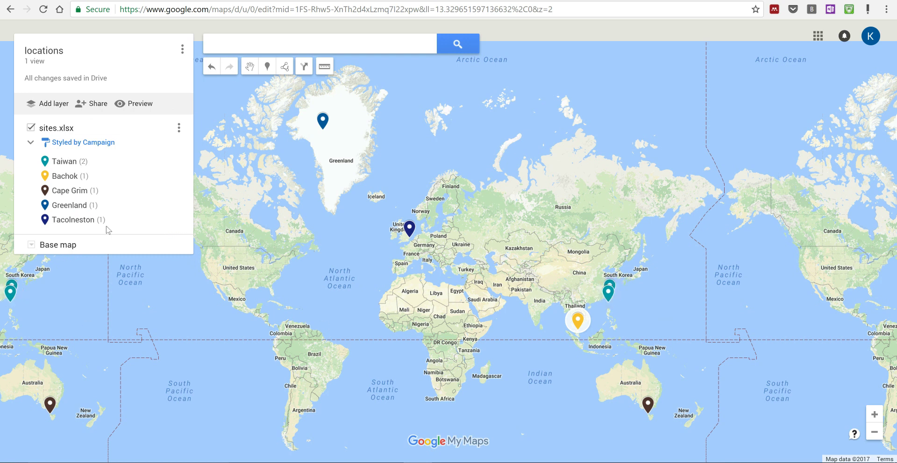
Switch the sites layer's grouping from Campaign to Uniform style.
click(110, 143)
click(154, 149)
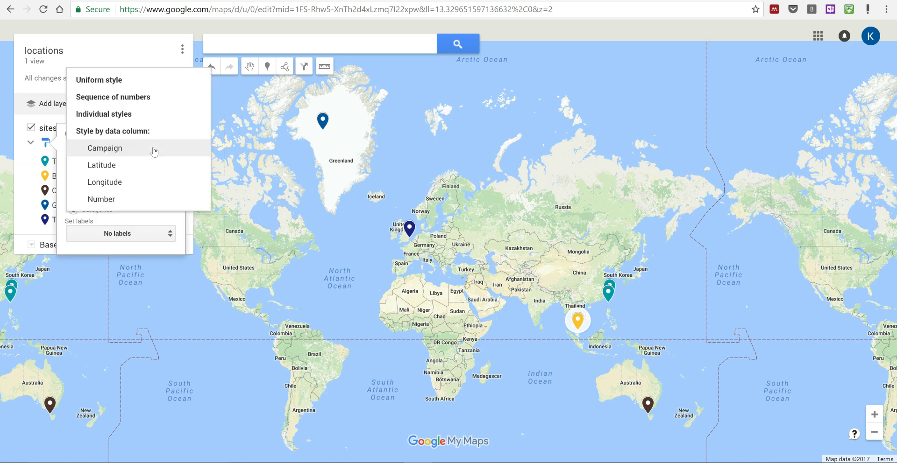
click(131, 84)
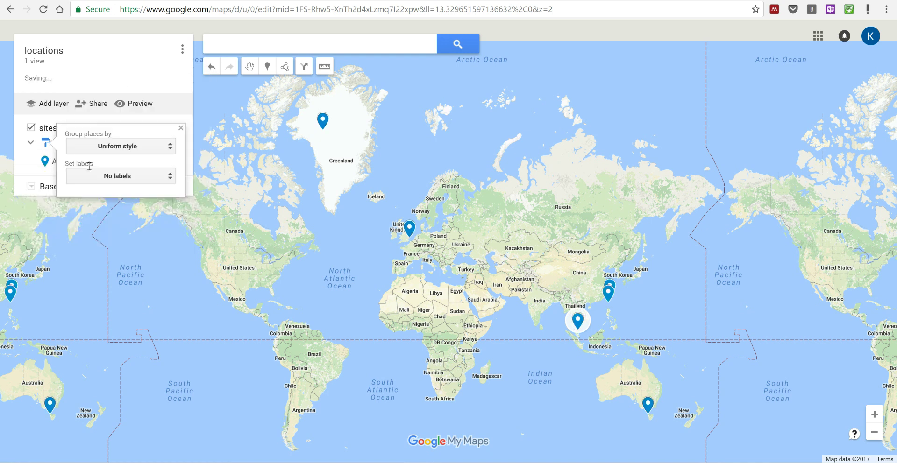
Label the sites layer's markers with the Campaign column and close the style settings.
click(161, 176)
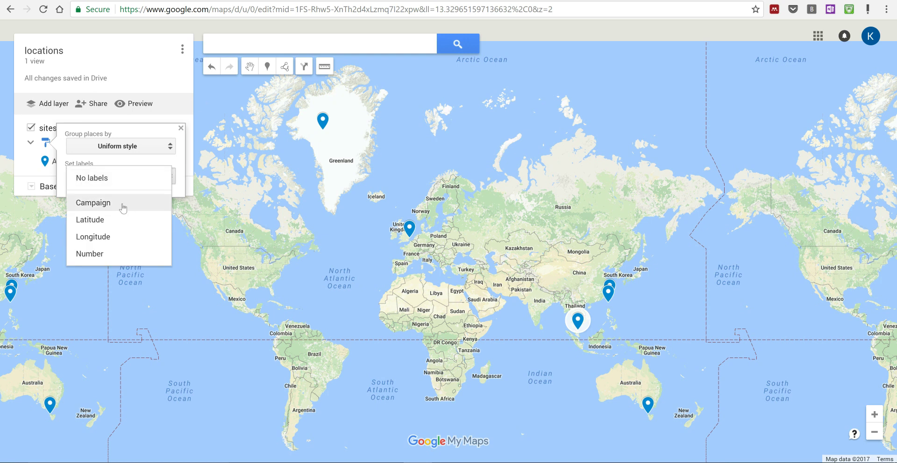
click(121, 202)
click(181, 128)
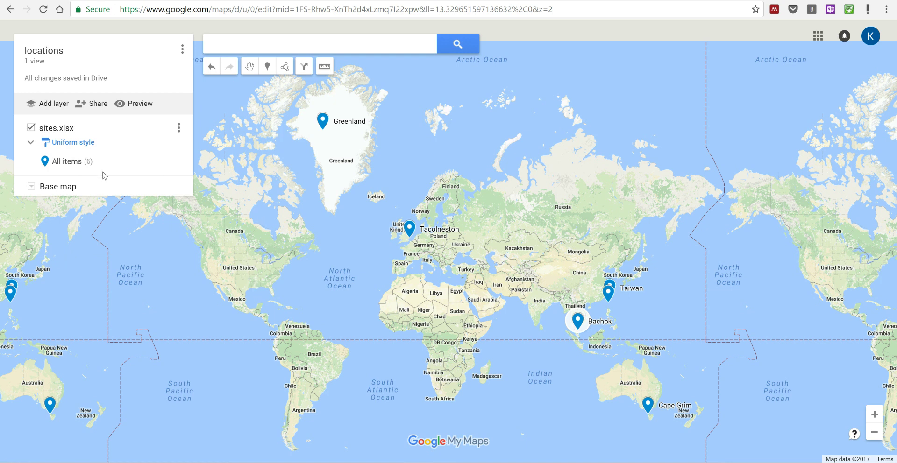
Replace the marker icon of all sites layer items with a custom icon uploaded from the pin PNG file in the mymaps folder.
click(175, 161)
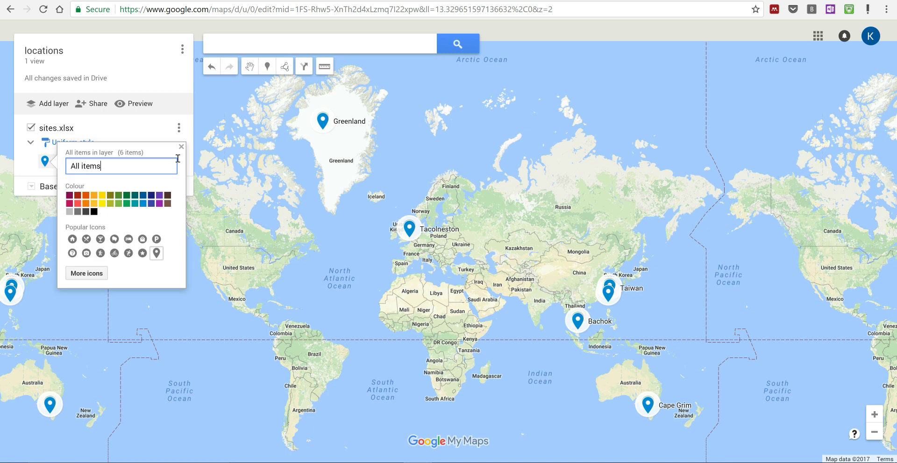
click(96, 275)
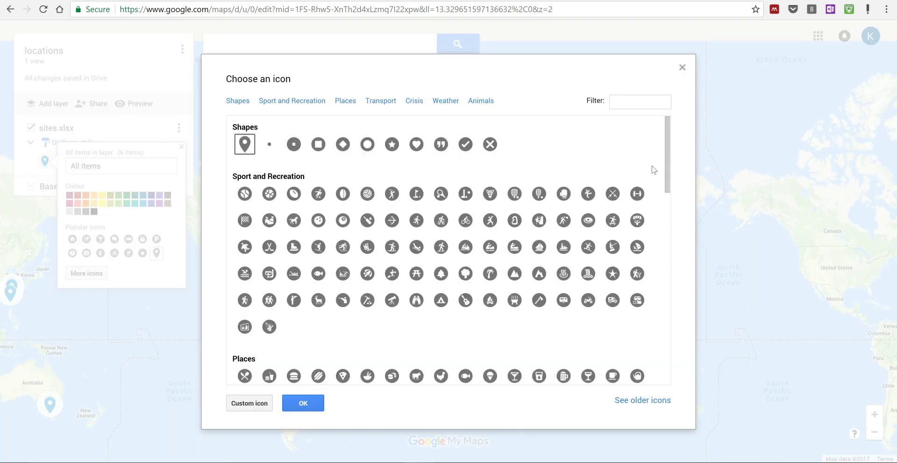
scroll(666, 214, down, 1)
scroll(650, 346, down, 15)
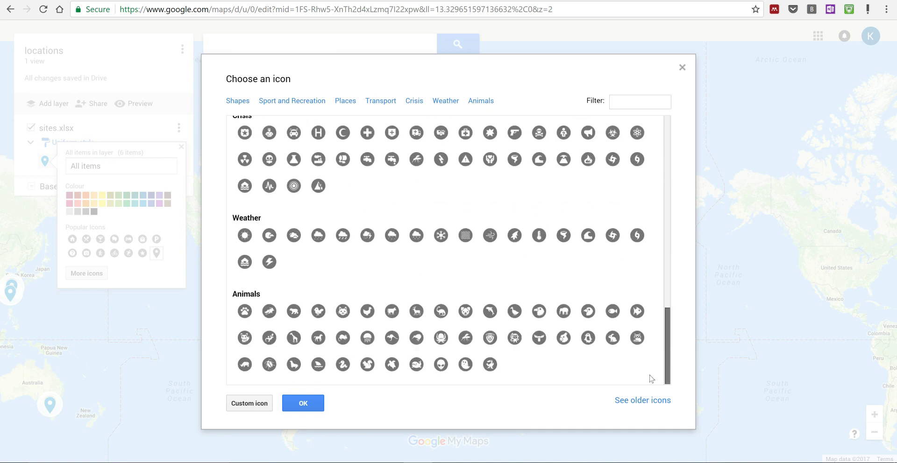
scroll(647, 196, up, 18)
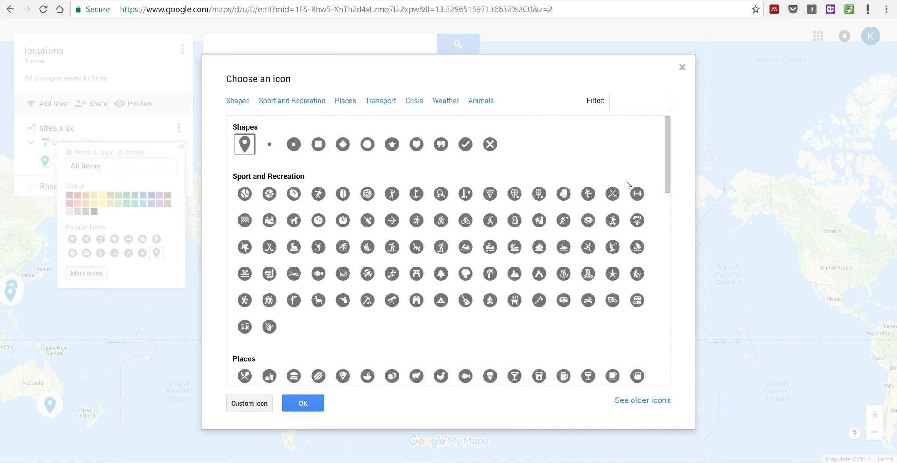
click(251, 405)
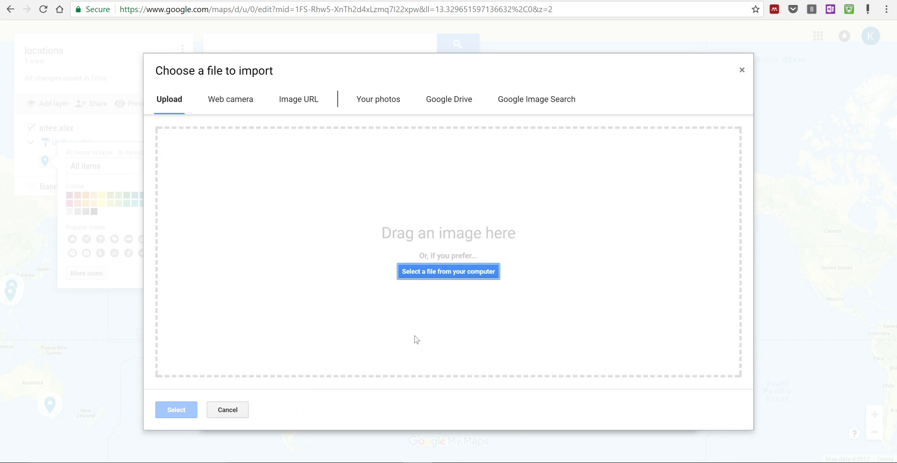
click(452, 275)
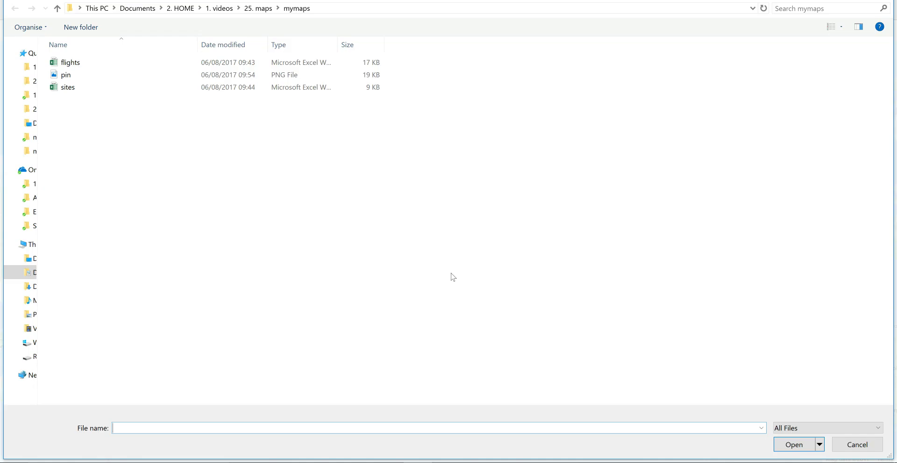
double_click(78, 74)
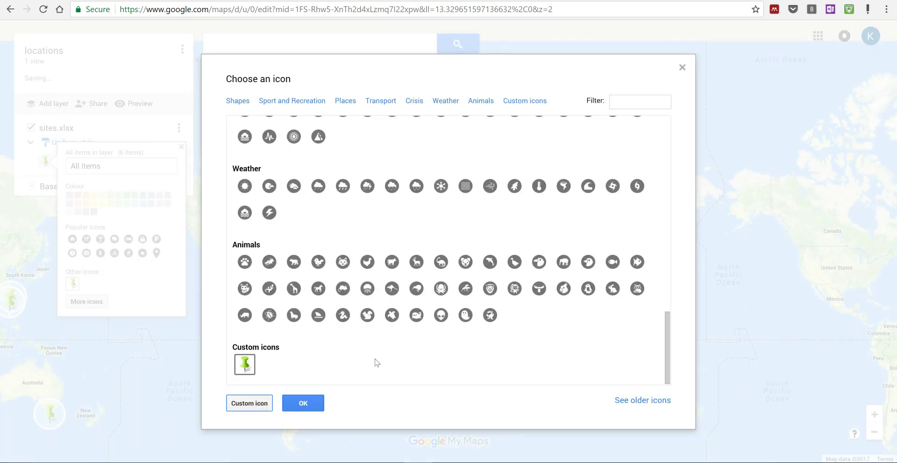
click(304, 405)
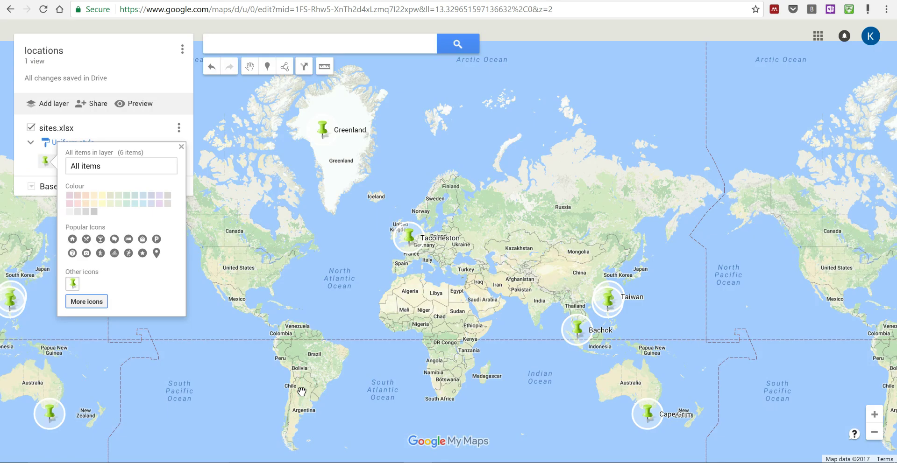
click(299, 251)
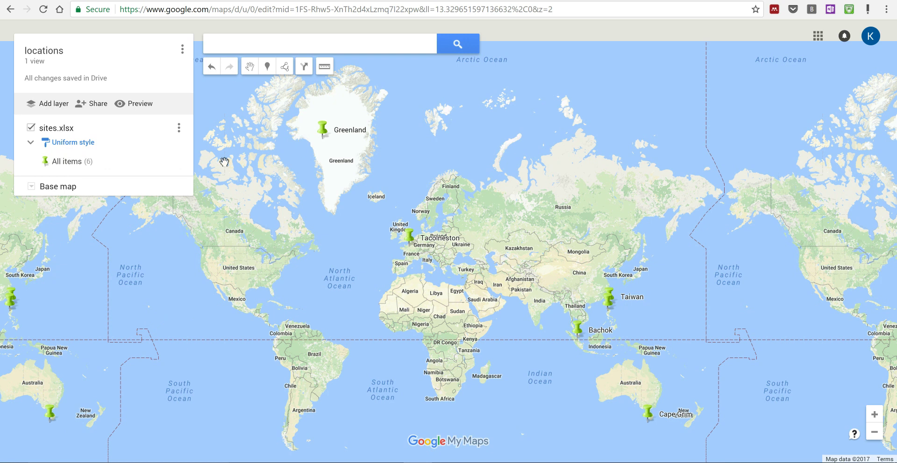
Add a layer and import the flights spreadsheet into it, positioning placemarks by Latitude and Longitude and titling markers by Campaign.
click(55, 104)
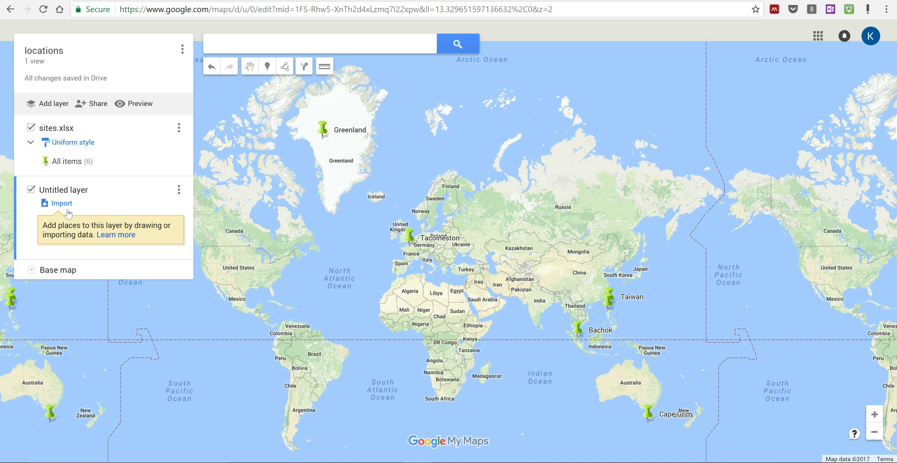
click(62, 205)
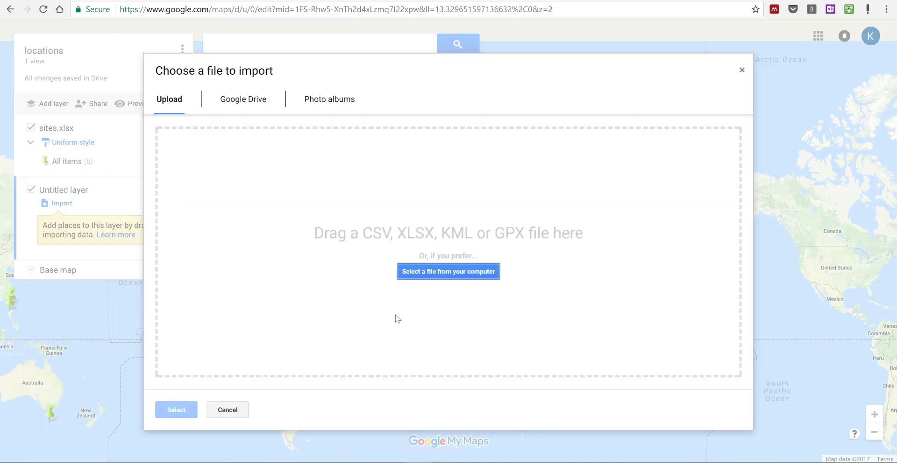
click(448, 276)
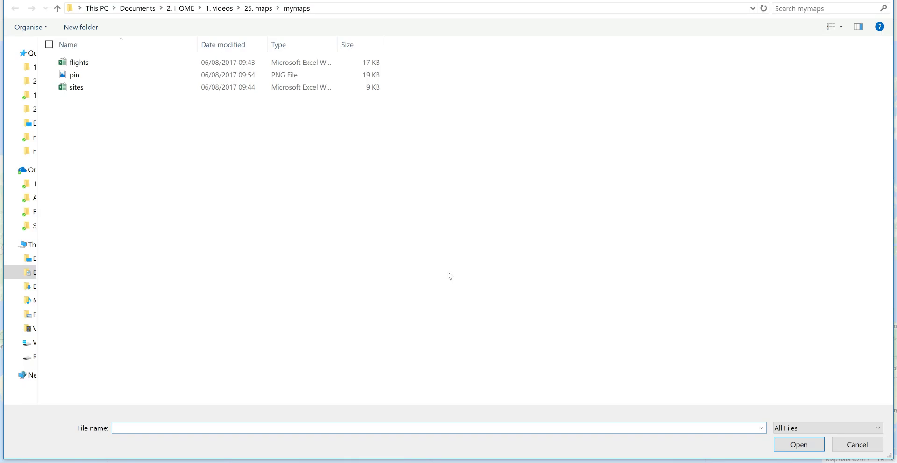
double_click(96, 66)
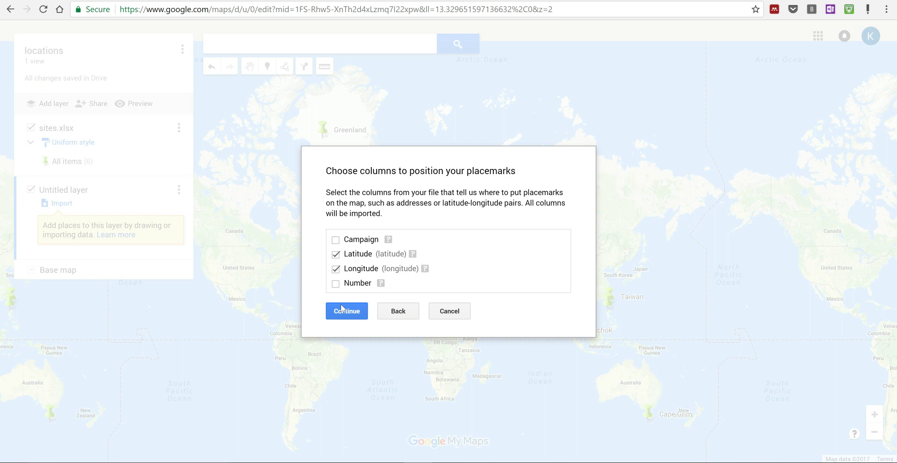
click(347, 313)
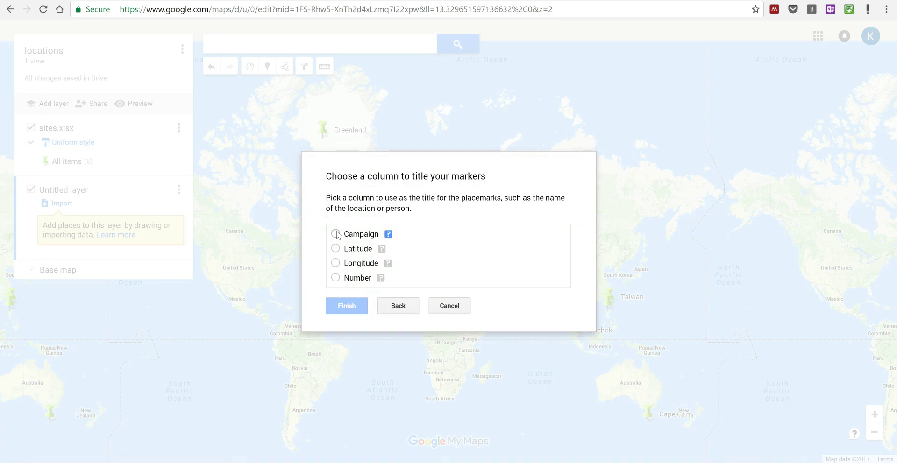
click(335, 233)
click(353, 308)
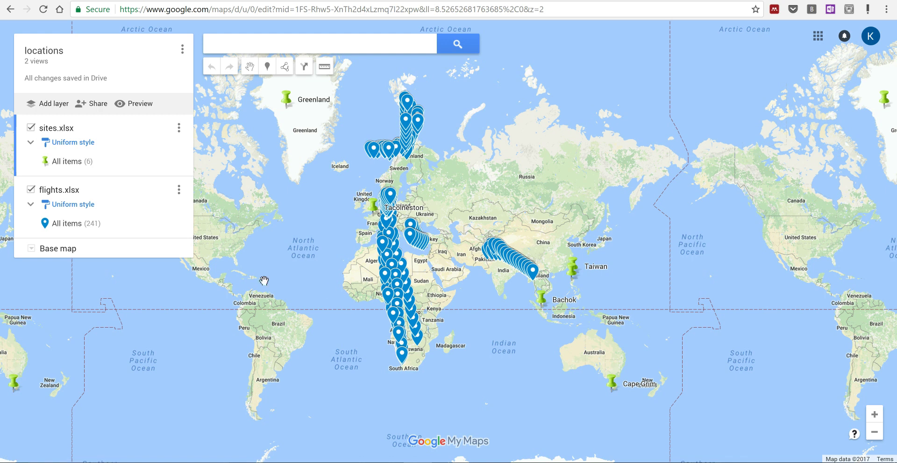
Change the icon of all flights layer items to the circle shape from the older icon set.
click(174, 223)
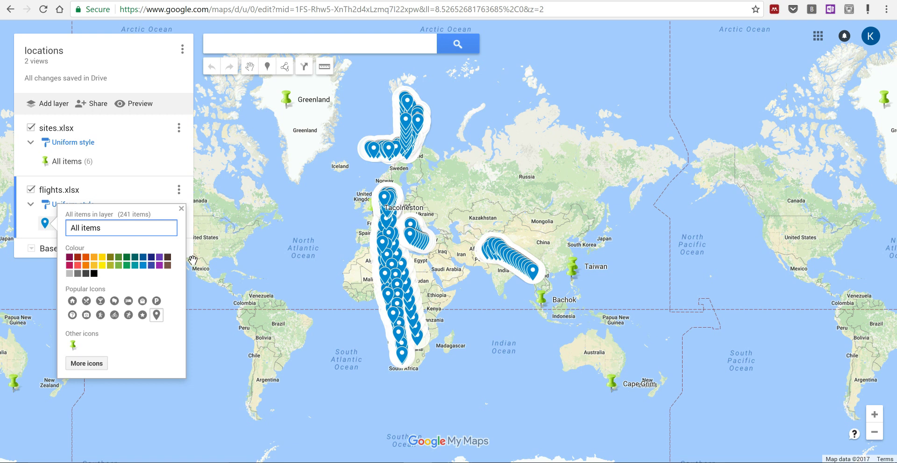
click(87, 363)
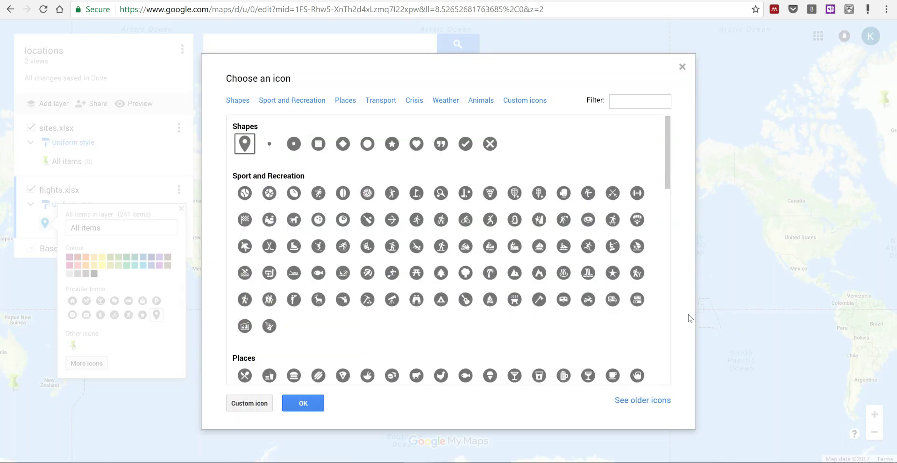
click(658, 402)
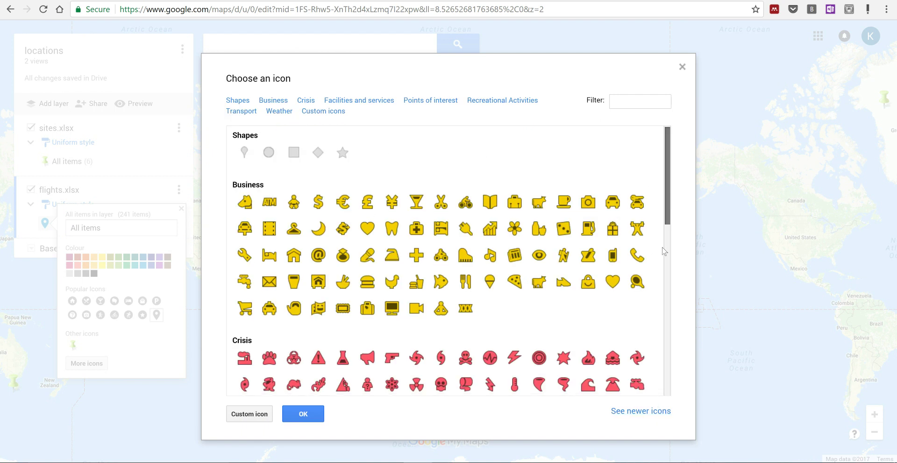
mouse_move(667, 196)
mouse_down()
mouse_move(663, 393)
mouse_move(662, 197)
mouse_up()
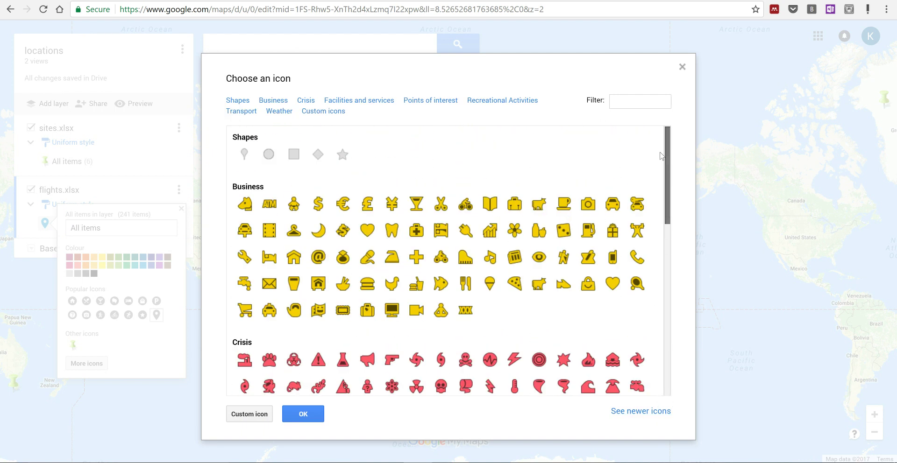
click(268, 156)
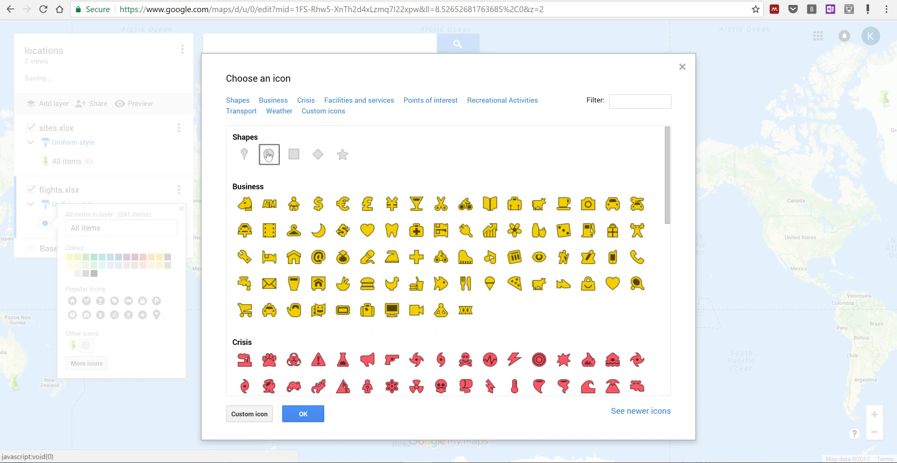
click(313, 415)
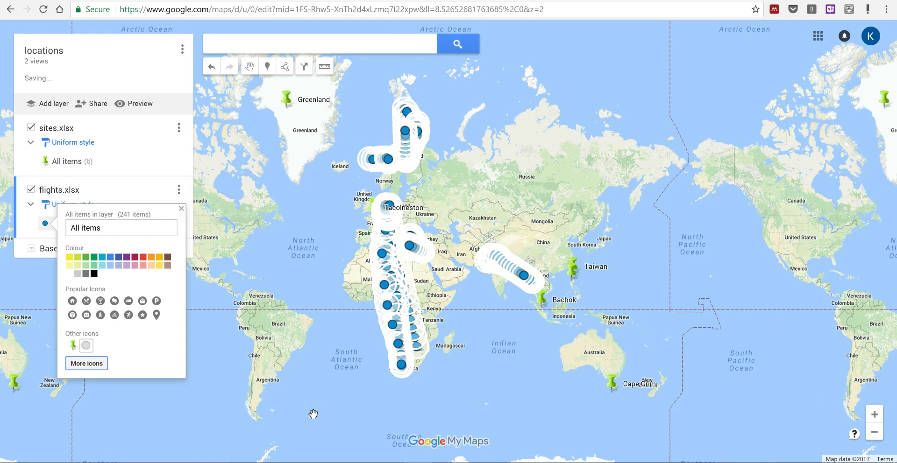
click(181, 209)
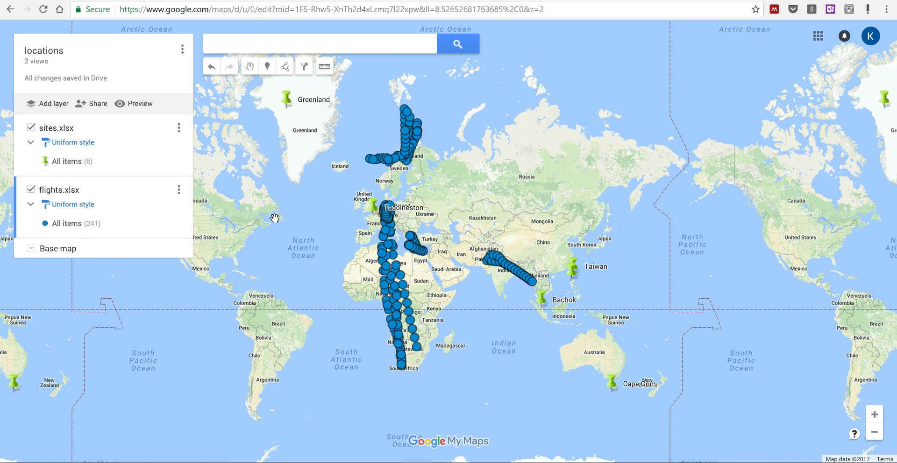
Try a light and a dark base map, set the base map to satellite imagery, and open the map's preview.
click(31, 250)
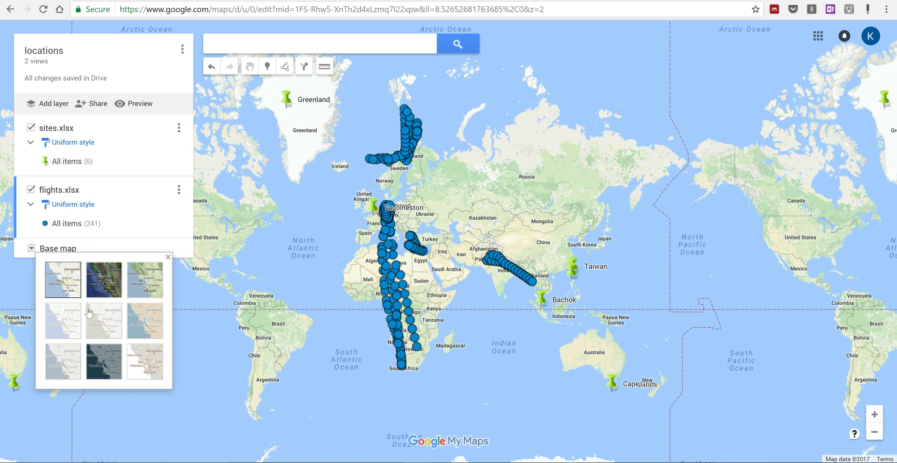
click(104, 323)
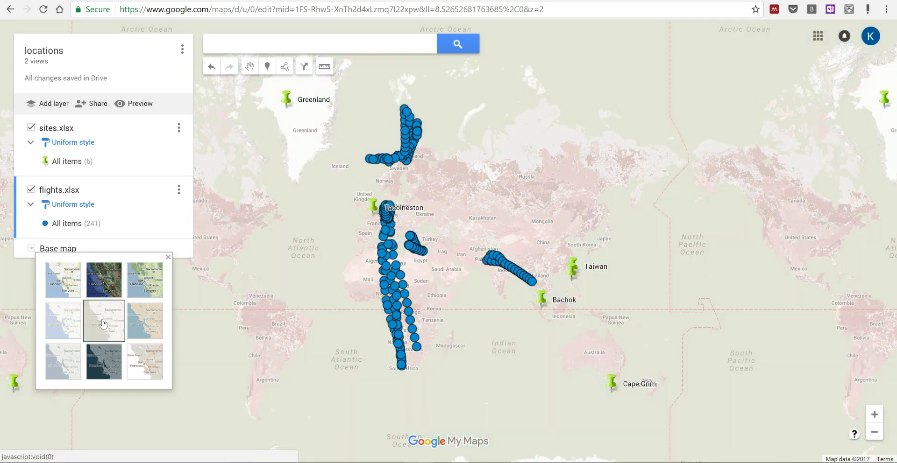
click(103, 371)
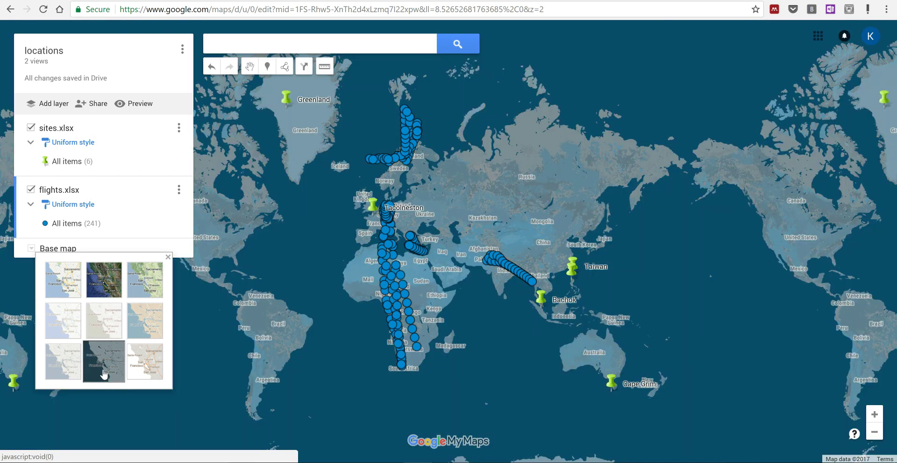
click(99, 285)
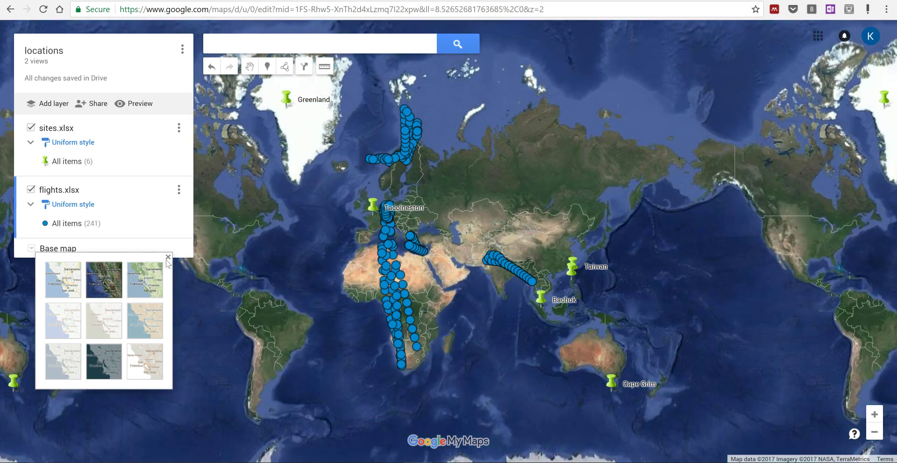
click(168, 257)
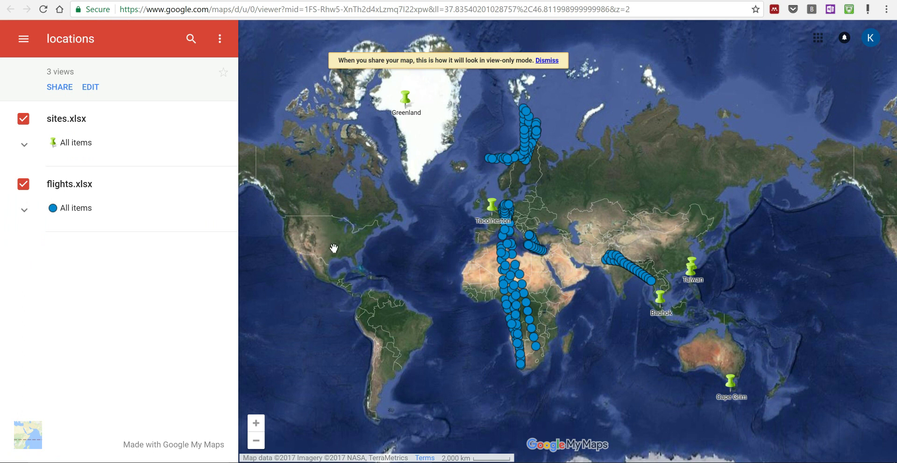
Collapse the map legend, dismiss the view-only notice, and centre the map so all sites and flight tracks show once in full.
click(221, 41)
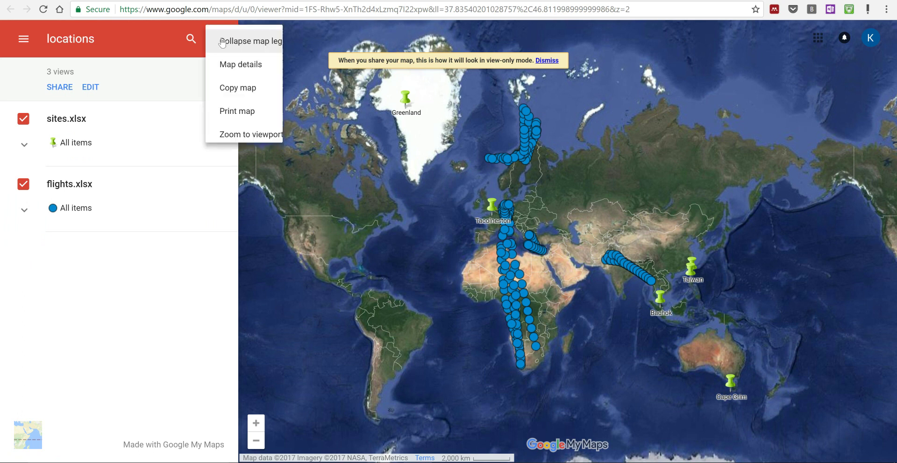
click(279, 50)
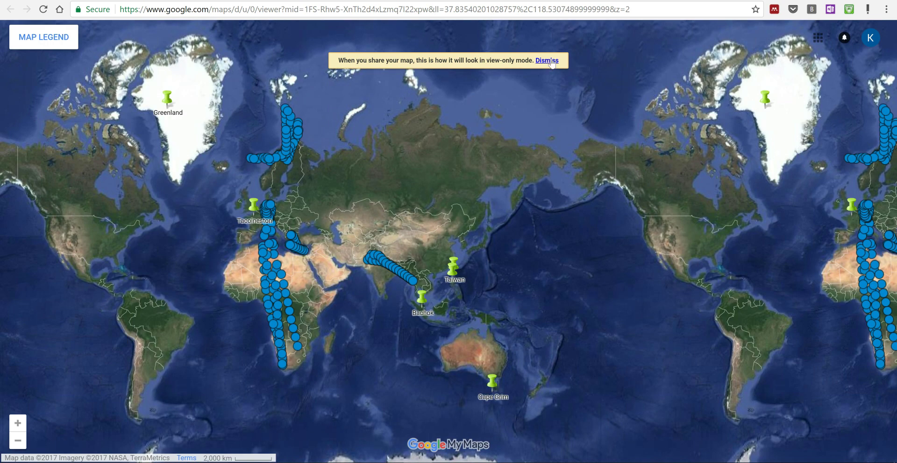
click(552, 63)
drag(511, 148, 605, 141)
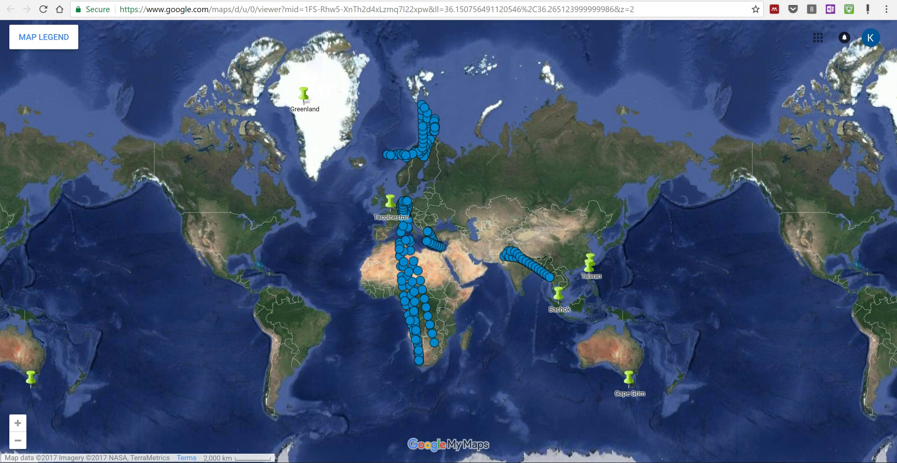
Open the Snipping Tool and capture a rectangular snip of one full world map containing all the markers.
key(super)
text(snipp)
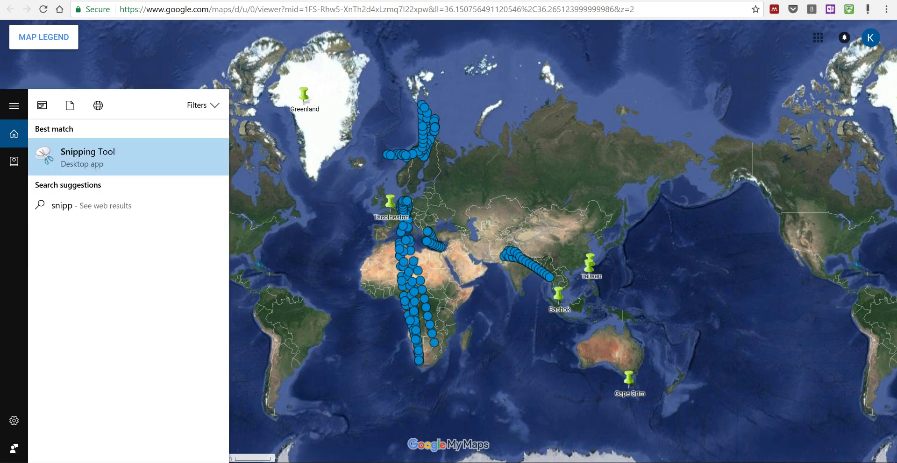
text(ing)
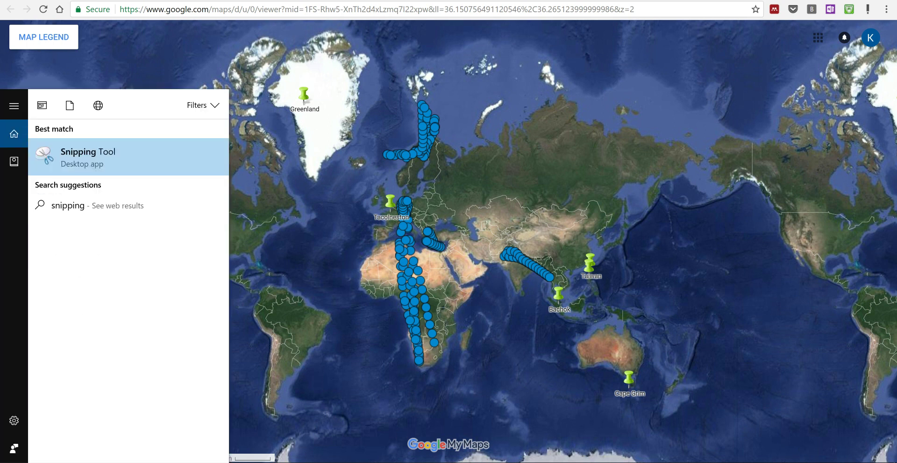
click(138, 153)
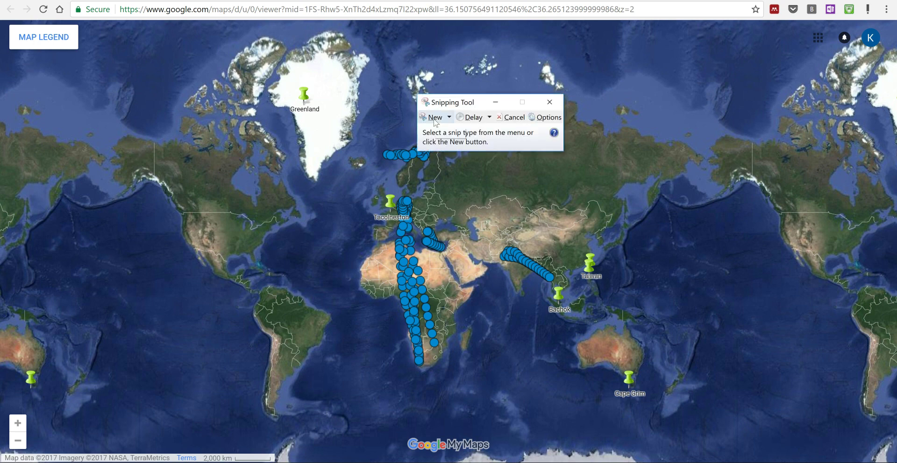
click(434, 118)
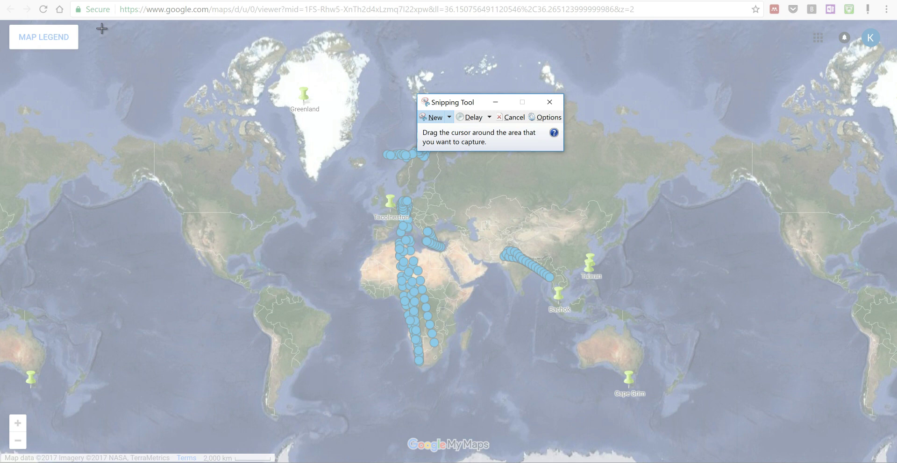
drag(103, 27, 709, 427)
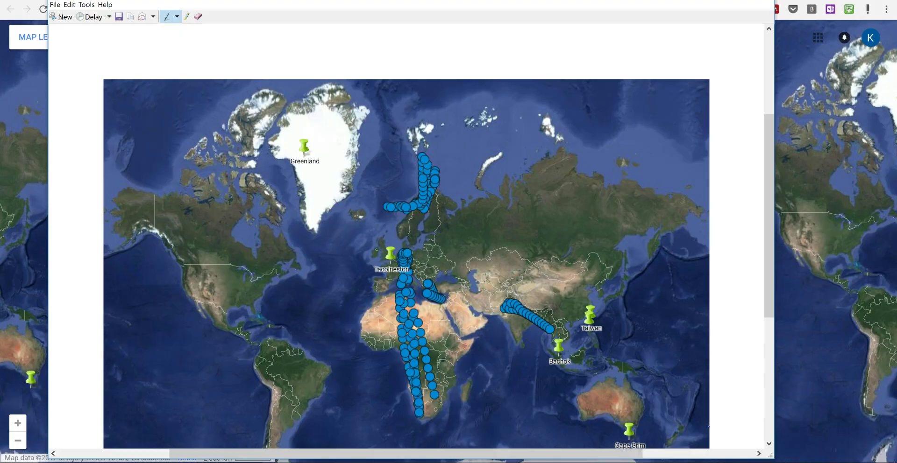
Save the snip as a PNG file named map in the mymaps folder and check the captured image.
click(119, 16)
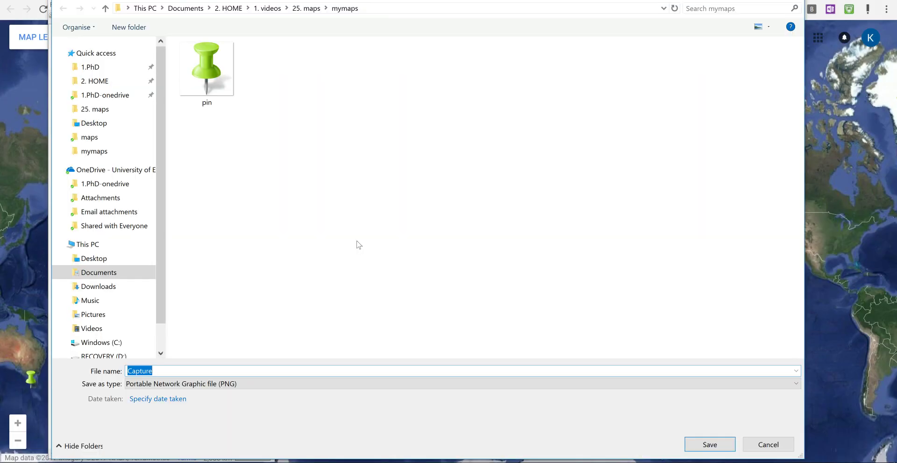
key(BackSpace)
text(map)
click(703, 444)
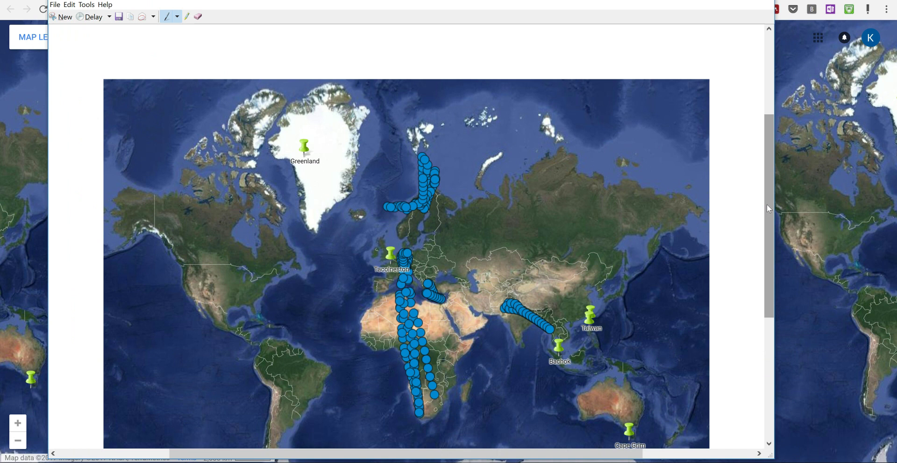
scroll(768, 205, down, 1)
scroll(768, 206, down, 2)
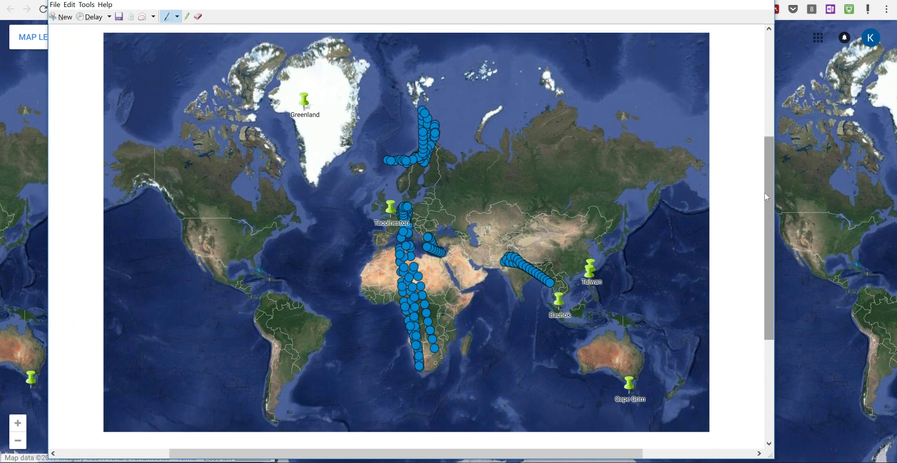